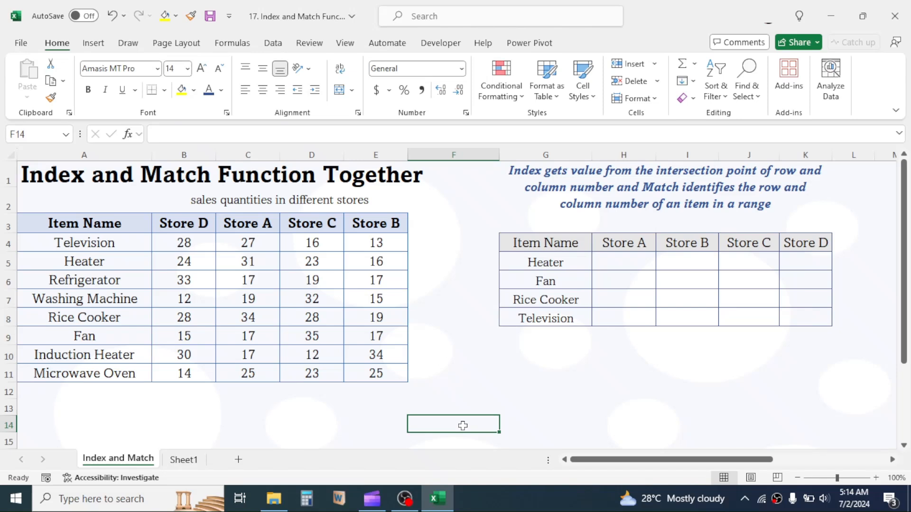
# Review the source sales table in A3:E11 and the empty lookup table in G4:K8.
pyautogui.click(56, 222)
pyautogui.moveTo(107, 226); pyautogui.dragTo(375, 376)
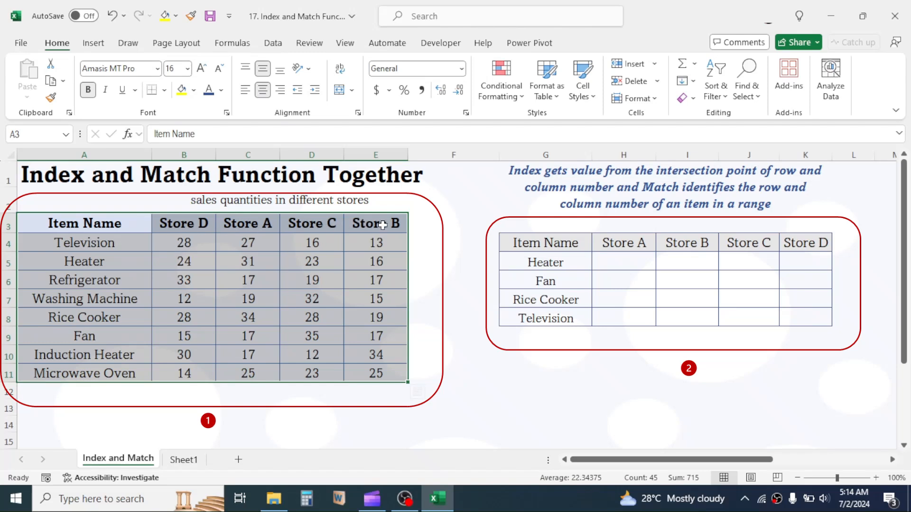
pyautogui.moveTo(514, 242); pyautogui.dragTo(763, 317)
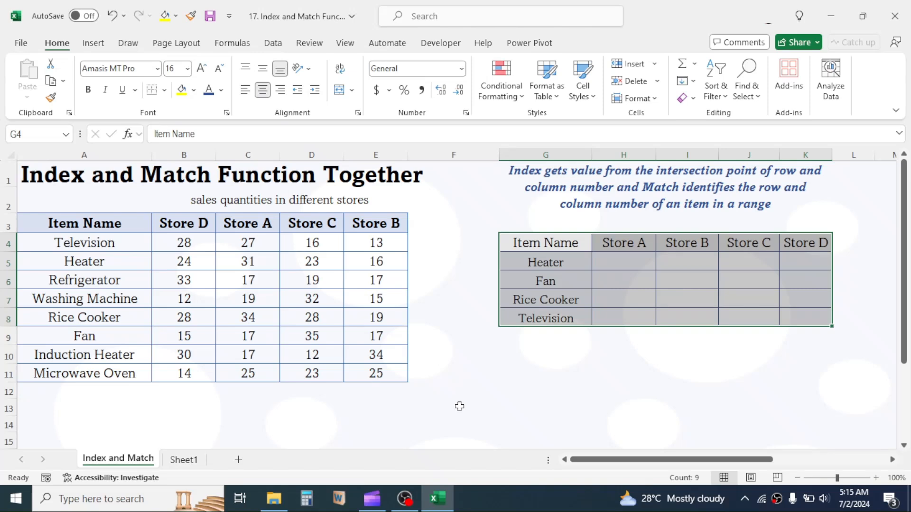
pyautogui.click(248, 407)
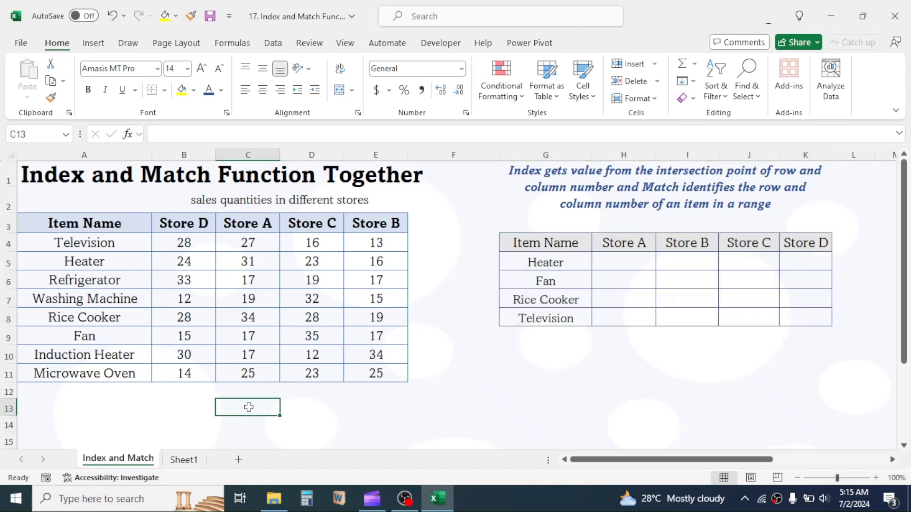
pyautogui.write('=index')
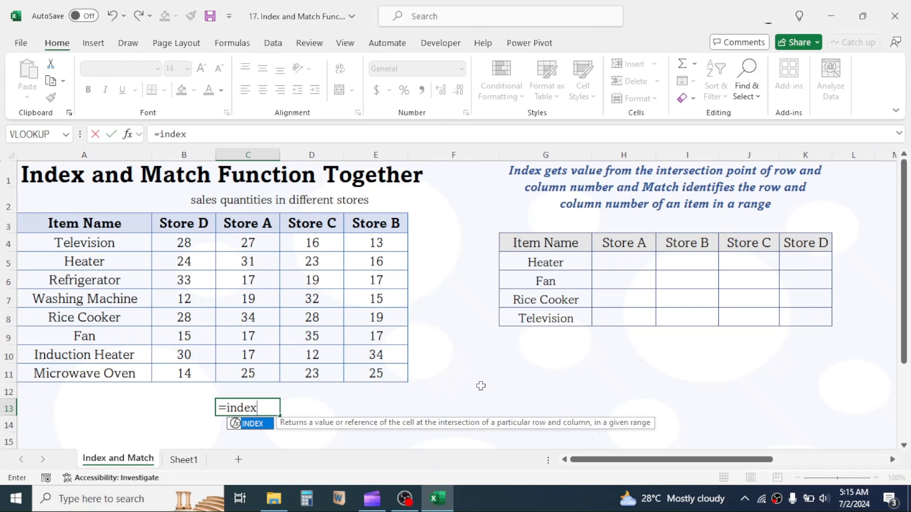
pyautogui.press('Escape')
pyautogui.press('Escape')
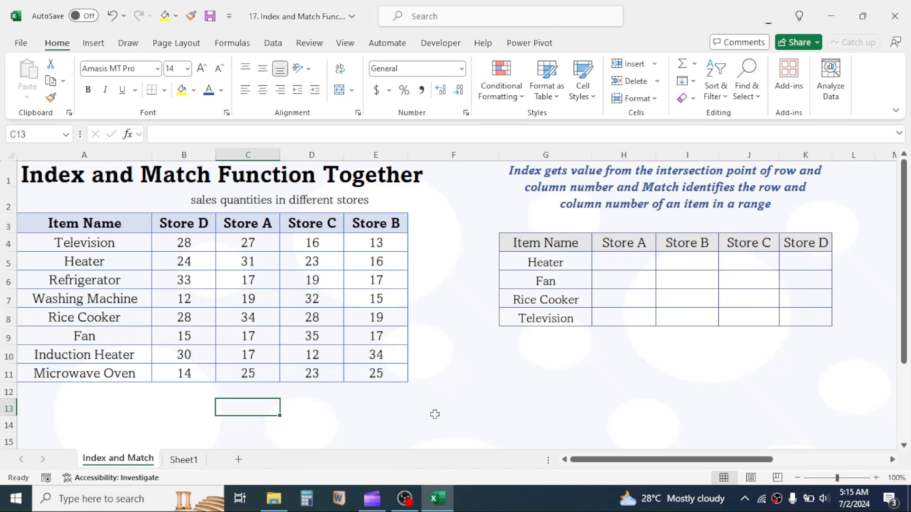
# Enter =INDEX(B4:E11,3,2) in cell C13 and check it against the Refrigerator quantity for Store A.
pyautogui.write('=IND')
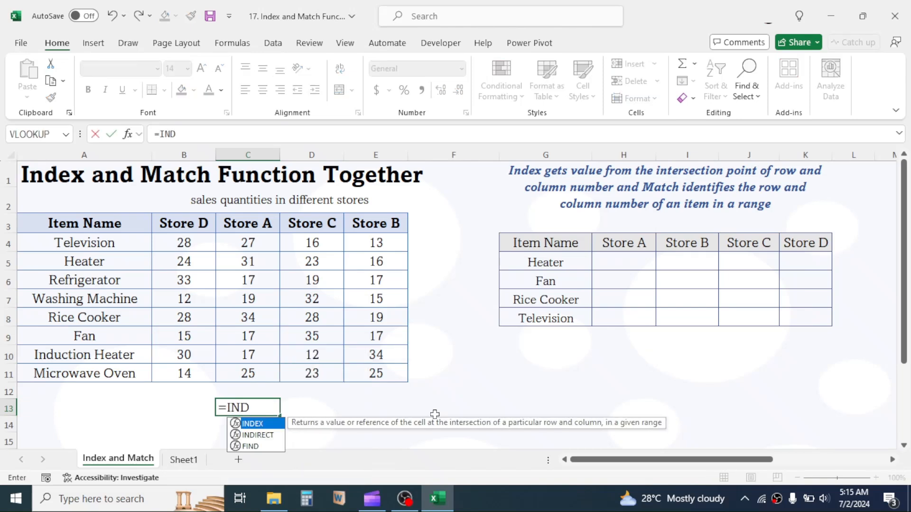
pyautogui.write('EX(')
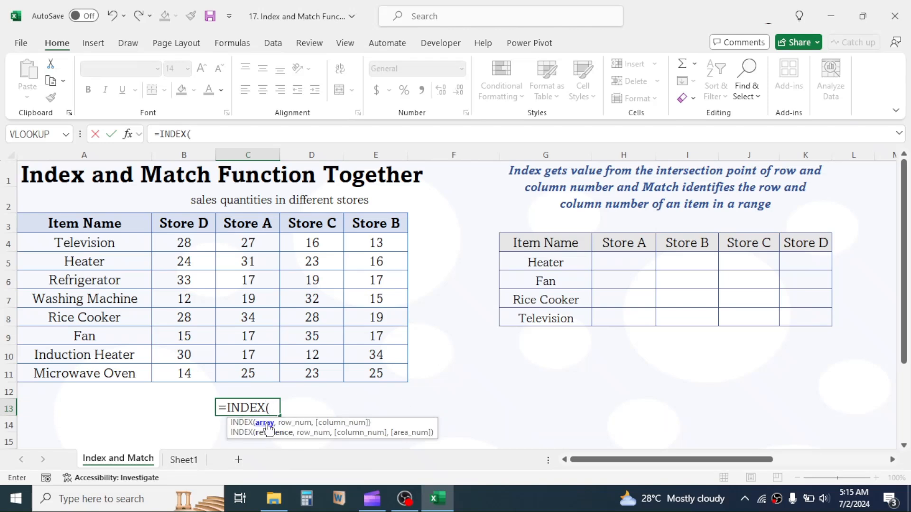
pyautogui.moveTo(189, 240); pyautogui.dragTo(382, 376)
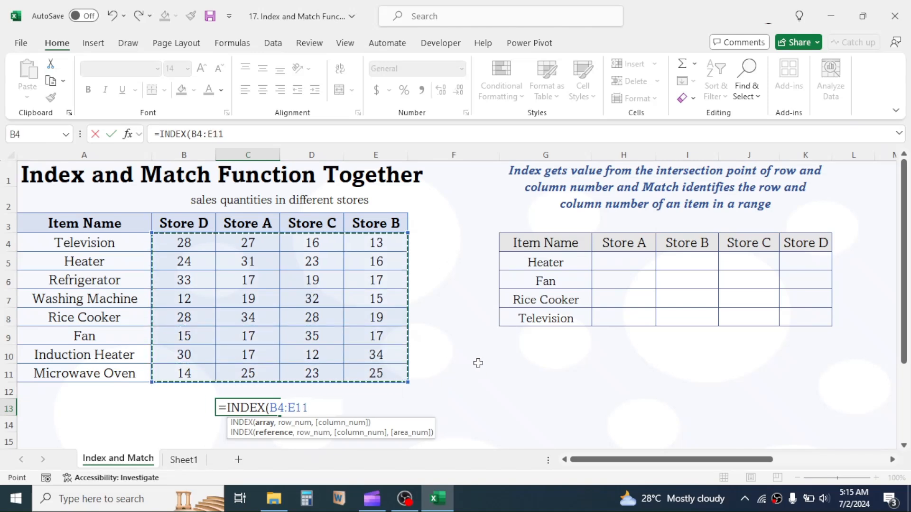
pyautogui.write(',')
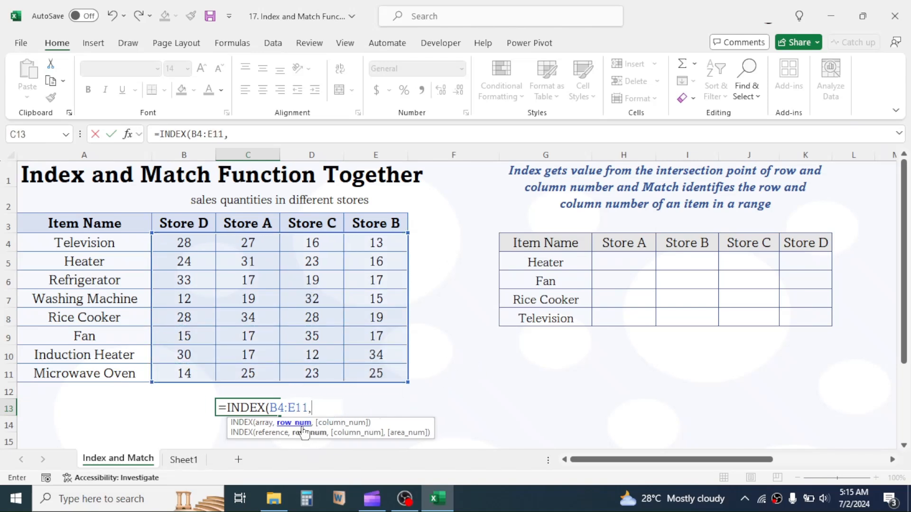
pyautogui.write('3')
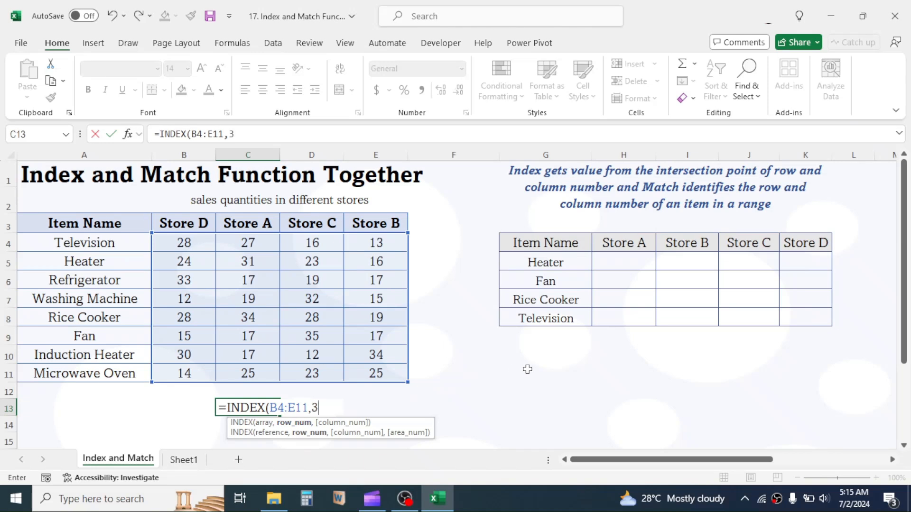
pyautogui.write(',')
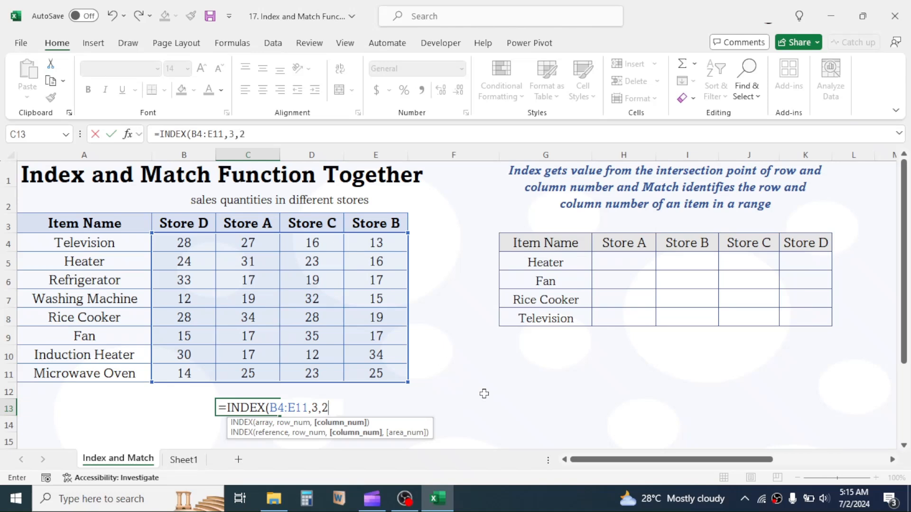
pyautogui.write('2)')
pyautogui.press('Return')
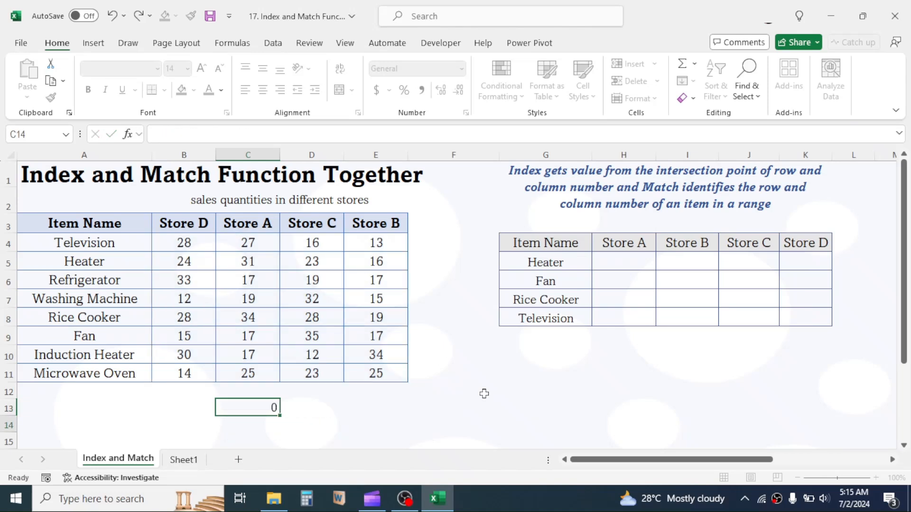
pyautogui.click(269, 408)
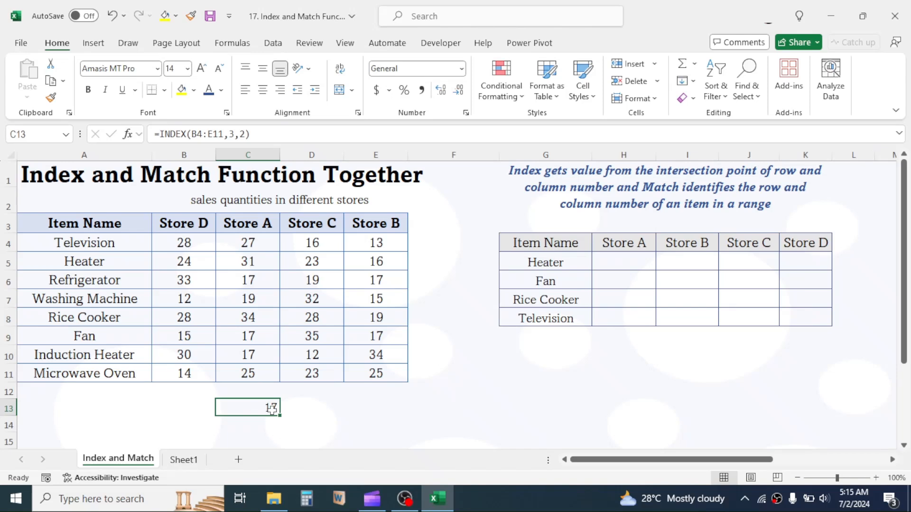
pyautogui.click(259, 281)
pyautogui.doubleClick(269, 407)
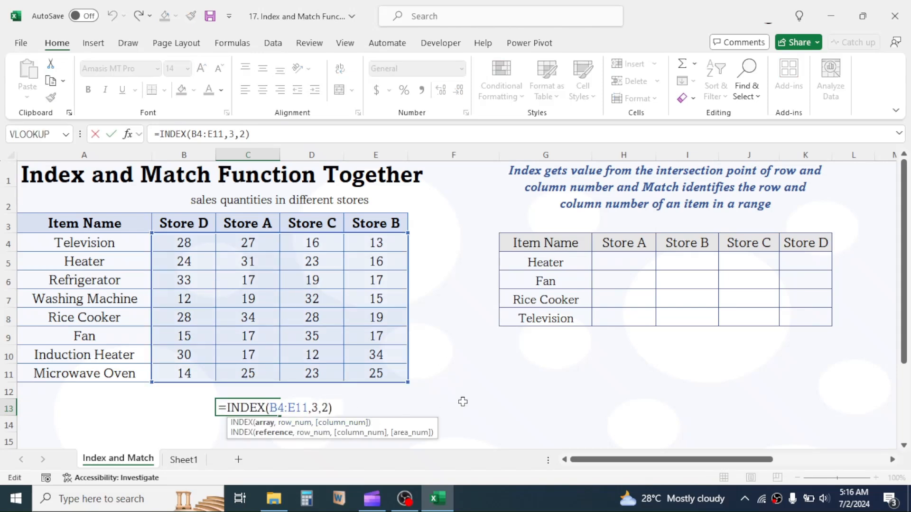
pyautogui.press('Escape')
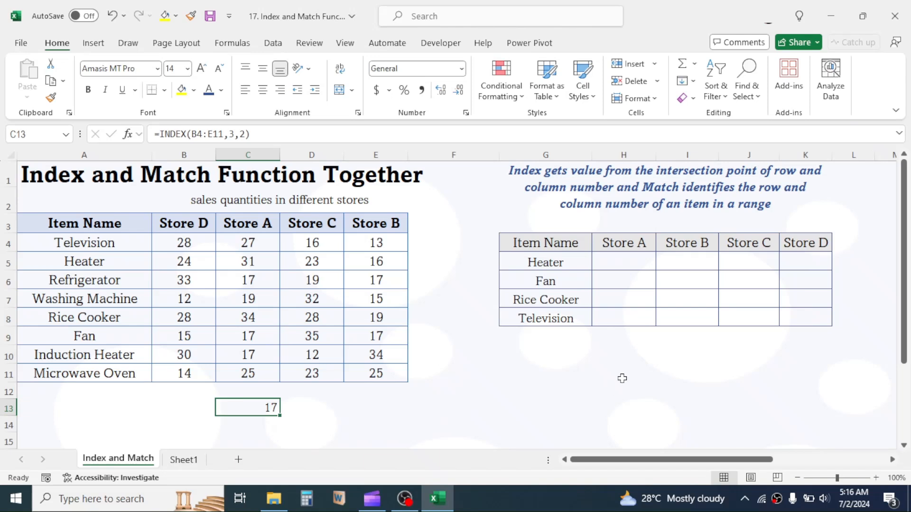
# Enter =MATCH(H4,$B$3:$E$3,0) in cell H9 to find the column position of Store A with an exact match.
pyautogui.click(629, 340)
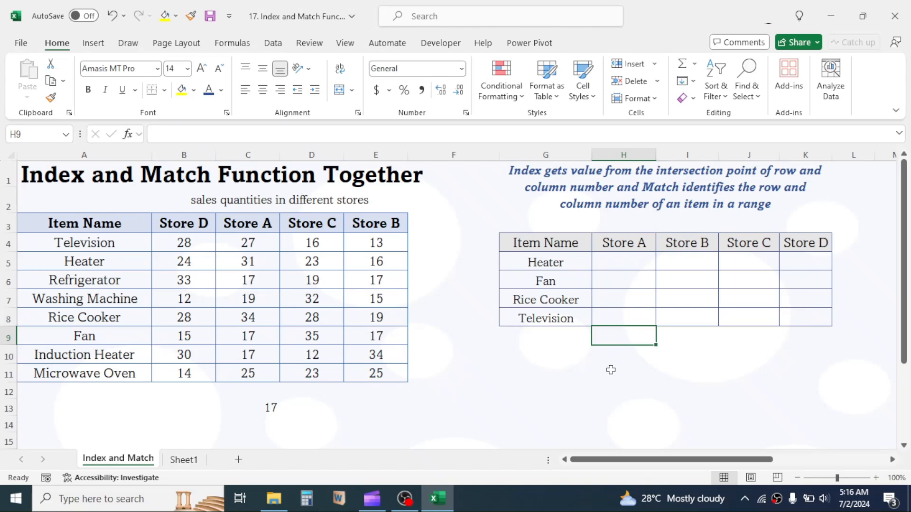
pyautogui.write('=MATC')
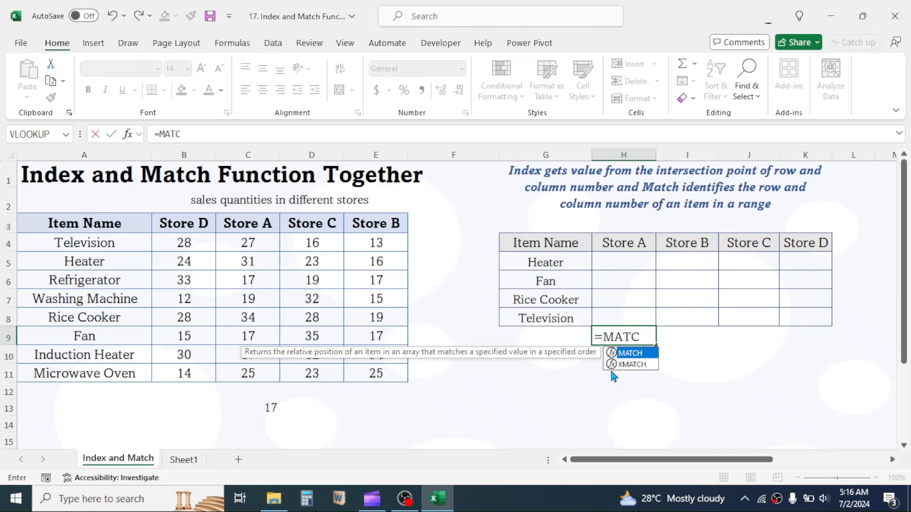
pyautogui.write('H(')
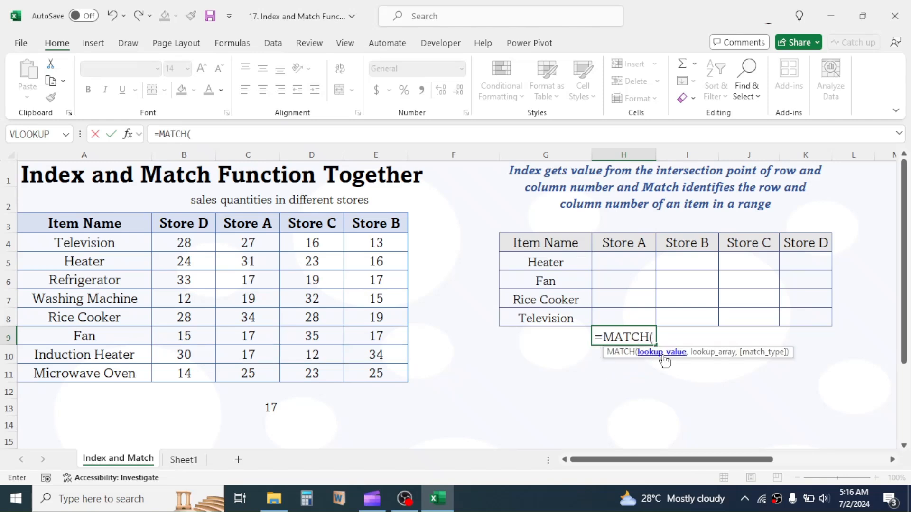
pyautogui.click(639, 242)
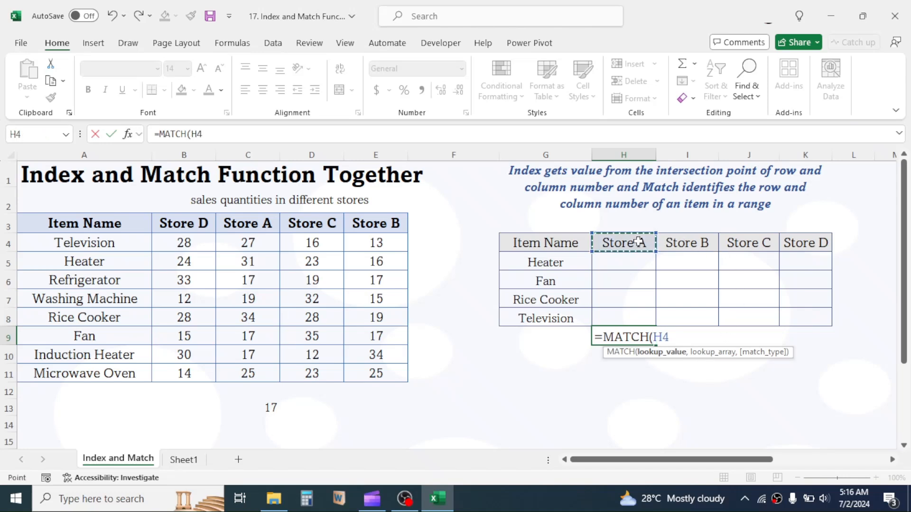
pyautogui.write(',')
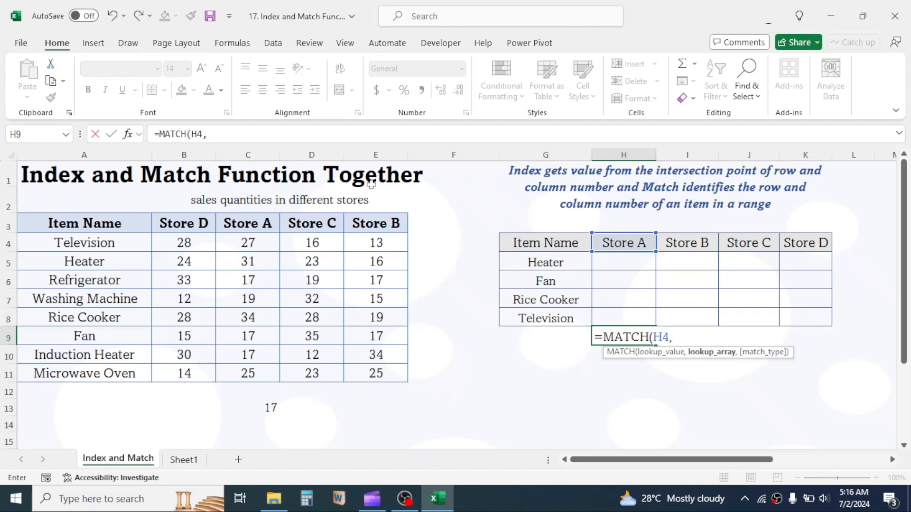
pyautogui.moveTo(195, 224); pyautogui.dragTo(359, 223)
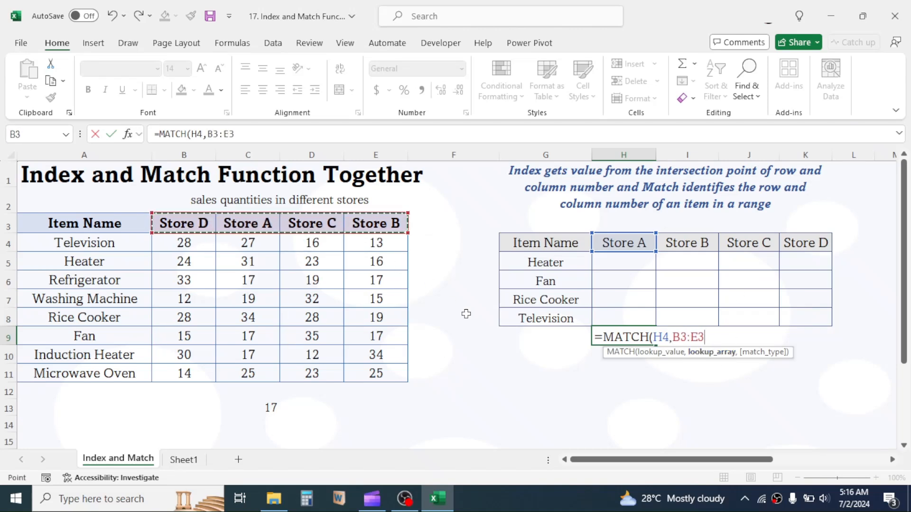
pyautogui.press('F4')
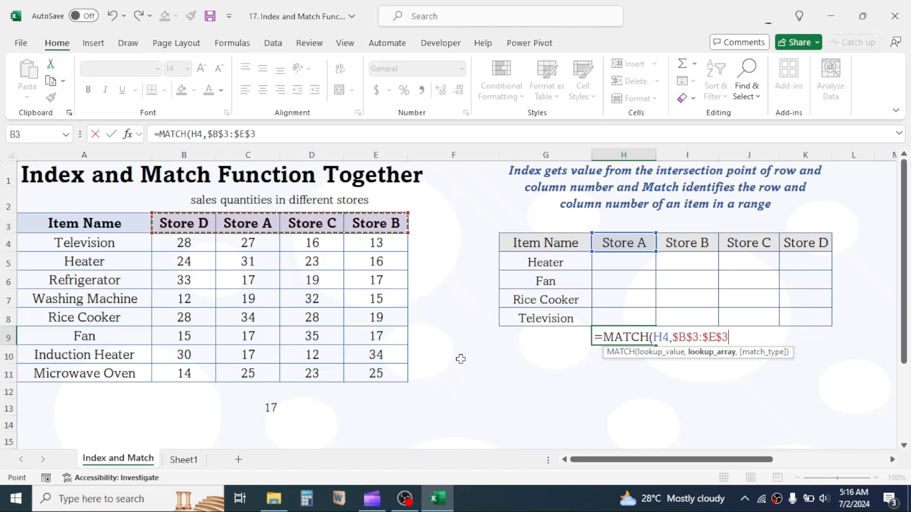
pyautogui.write(',')
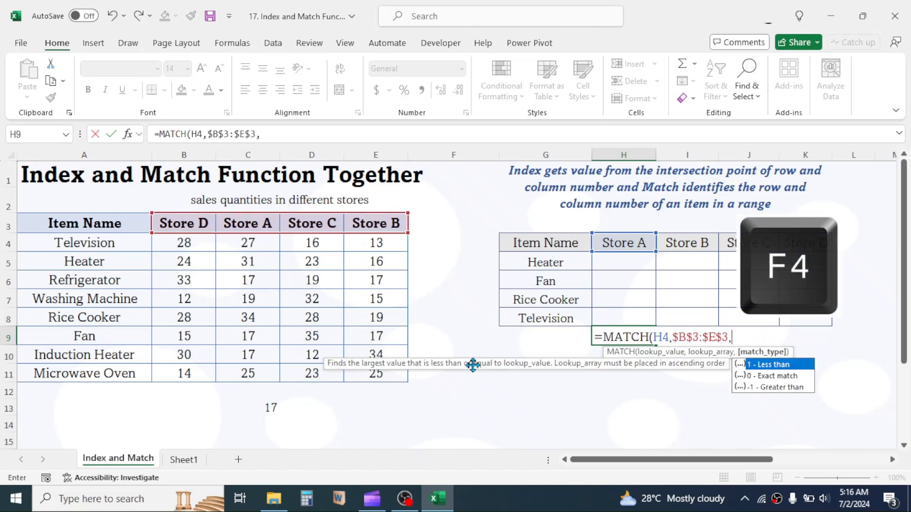
pyautogui.doubleClick(777, 378)
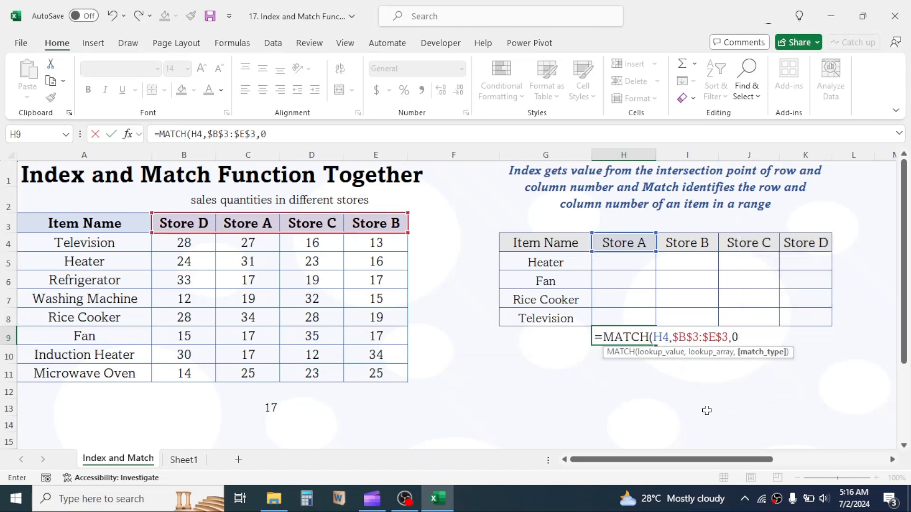
pyautogui.write(')')
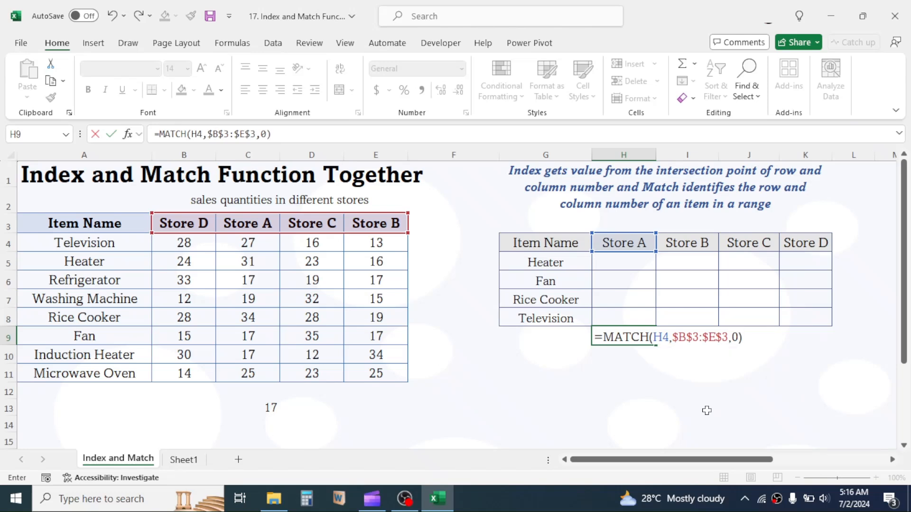
pyautogui.press('Return')
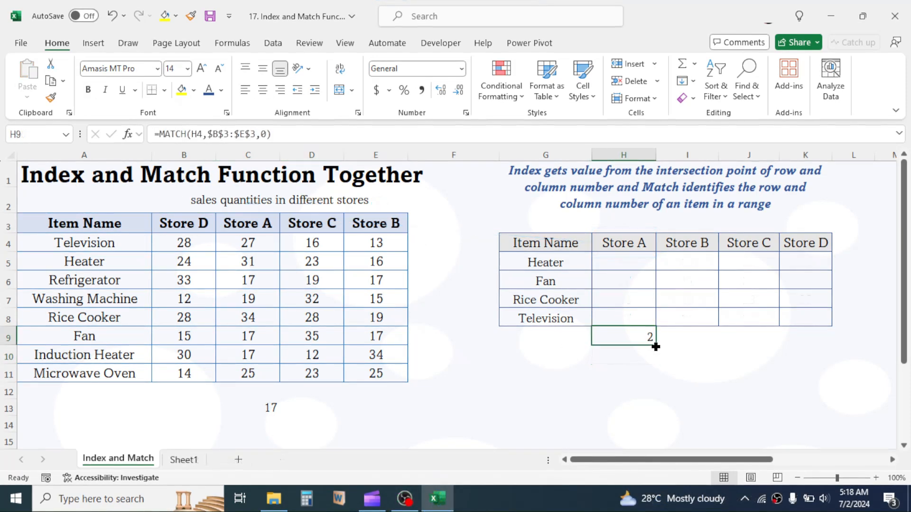
# Fill the MATCH formula from H9 across to K9 and check the copied formulas against the store headers.
pyautogui.moveTo(656, 345); pyautogui.dragTo(809, 346)
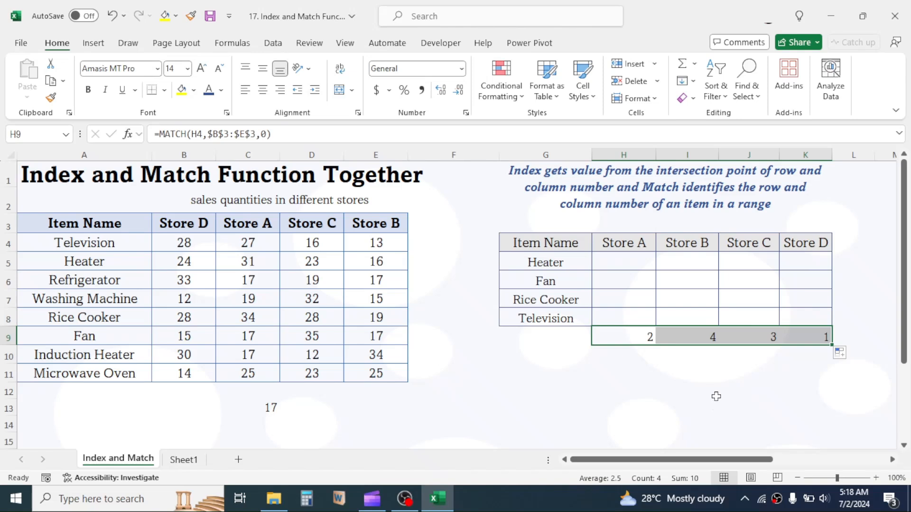
pyautogui.click(721, 373)
pyautogui.click(711, 338)
pyautogui.click(753, 337)
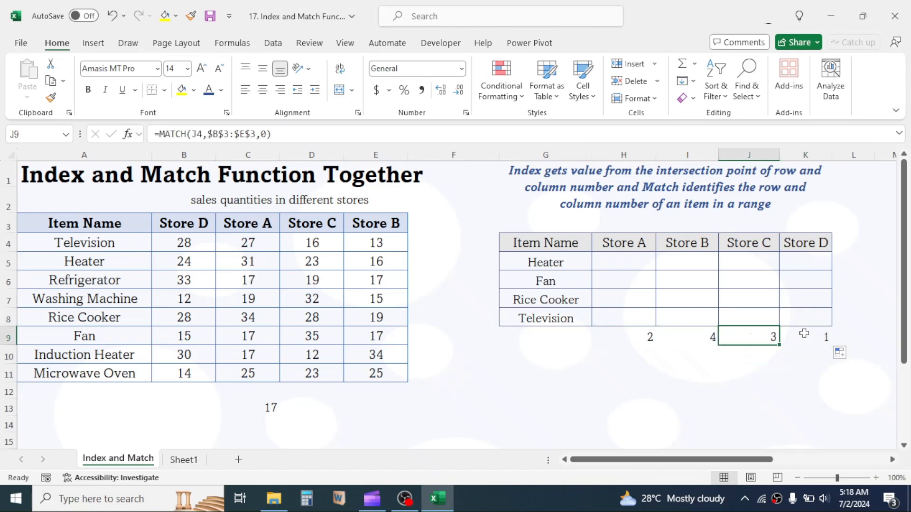
pyautogui.click(804, 334)
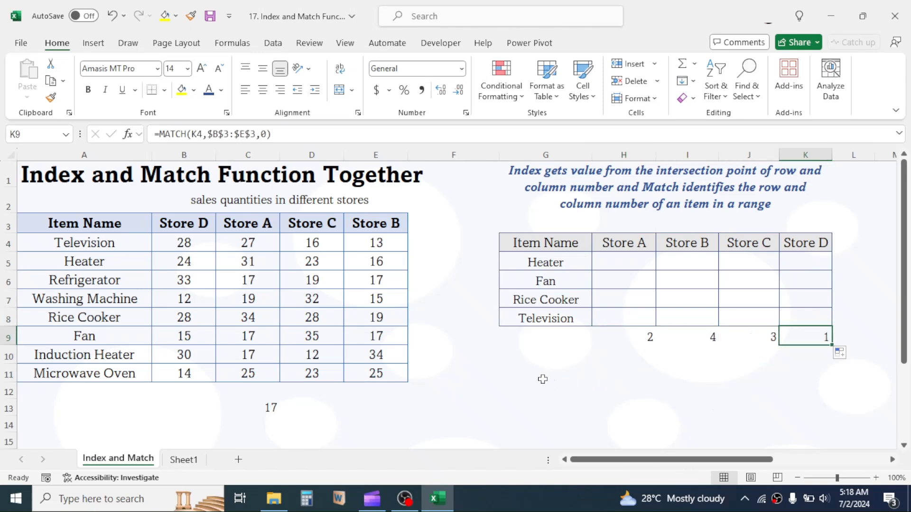
pyautogui.moveTo(544, 263); pyautogui.dragTo(543, 317)
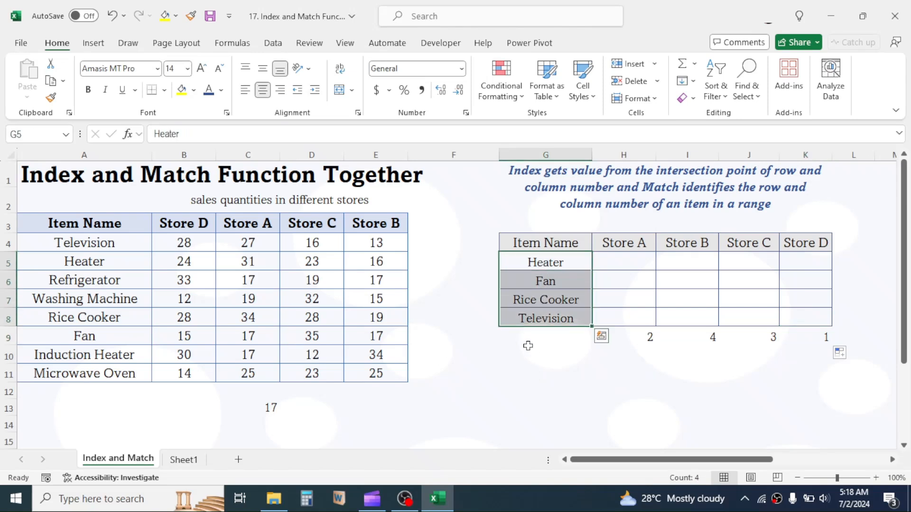
pyautogui.click(628, 377)
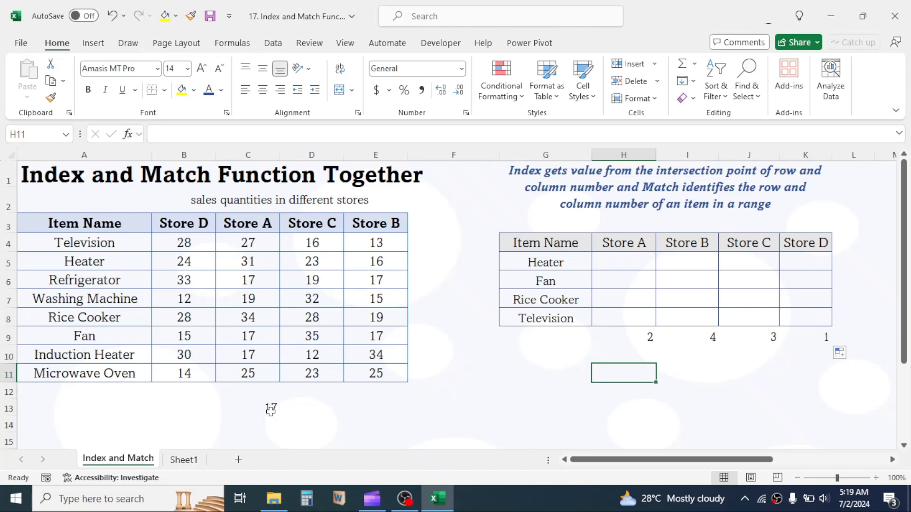
# Clear the trial INDEX formula in C13 and the trial MATCH formulas in H9:K9.
pyautogui.click(264, 407)
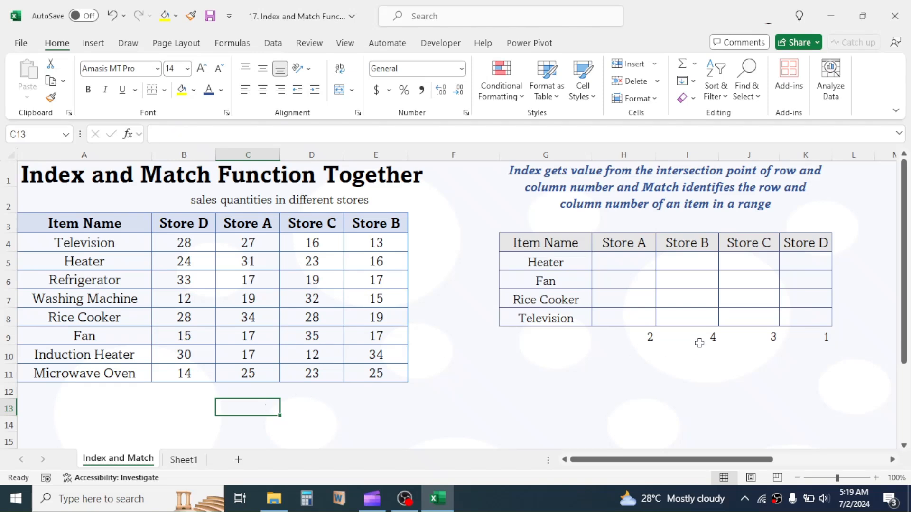
pyautogui.moveTo(647, 337); pyautogui.dragTo(807, 338)
pyautogui.press('Delete')
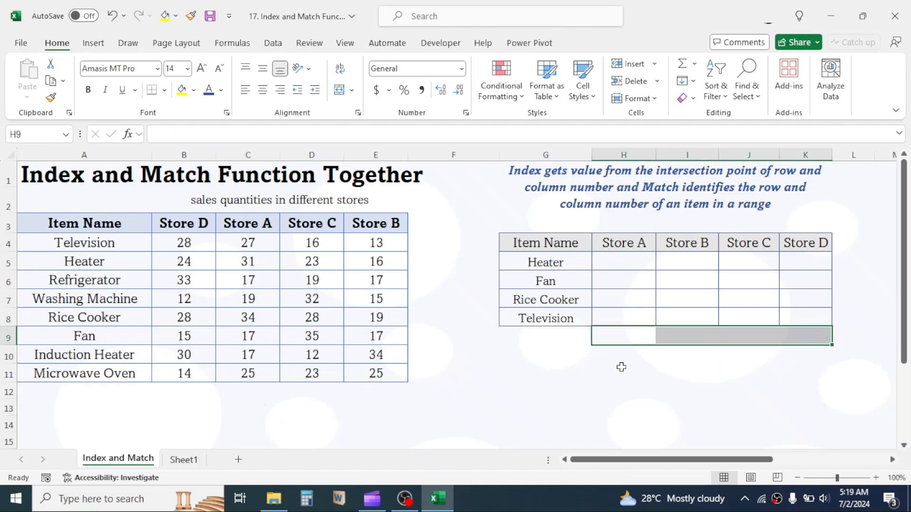
# Start an INDEX formula in H5 with the absolute array $B$4:$E$11 covering all the store quantities.
pyautogui.click(629, 261)
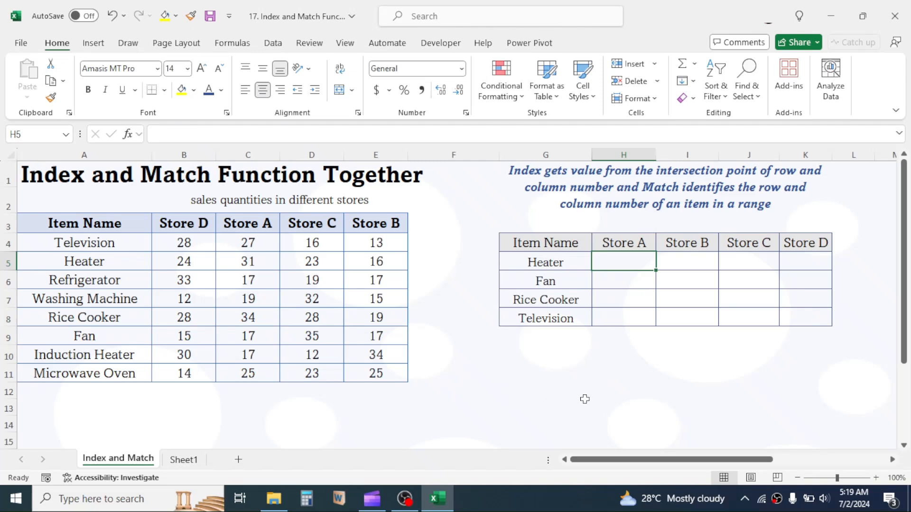
pyautogui.write('=')
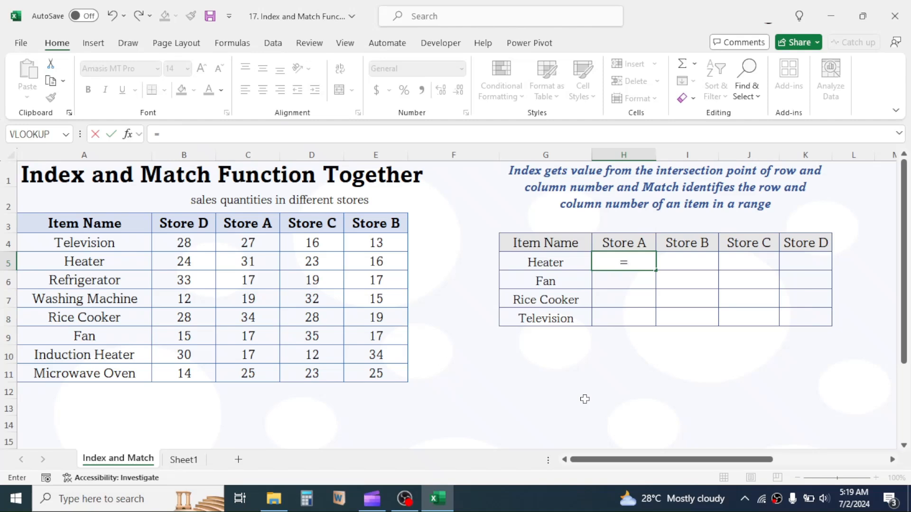
pyautogui.write('INDEX(')
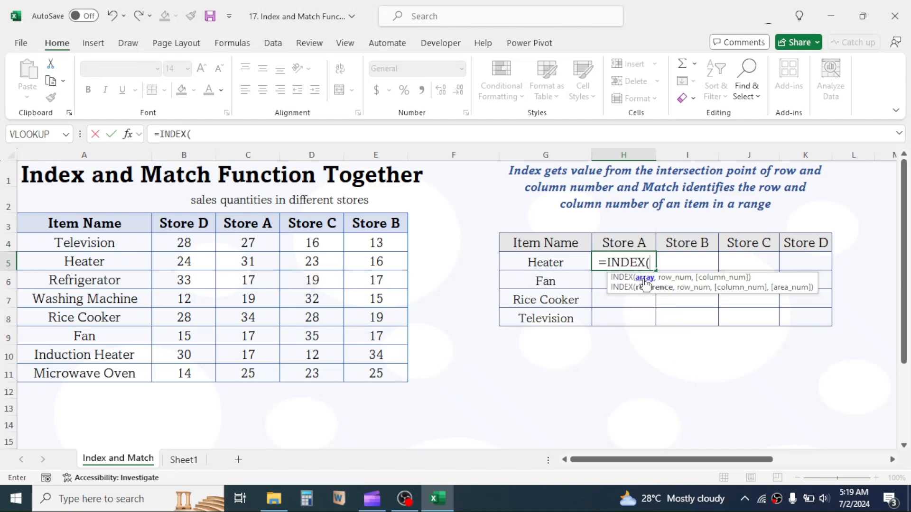
pyautogui.moveTo(187, 242); pyautogui.dragTo(374, 372)
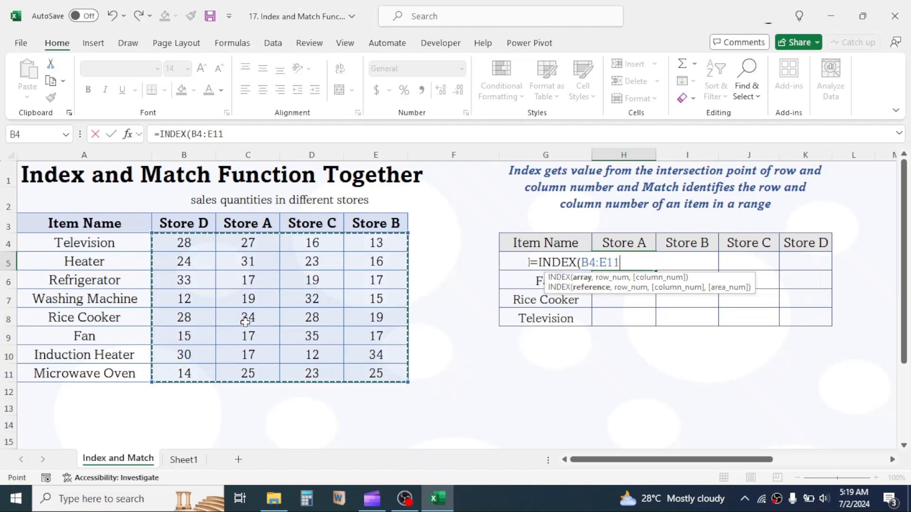
pyautogui.press('F4')
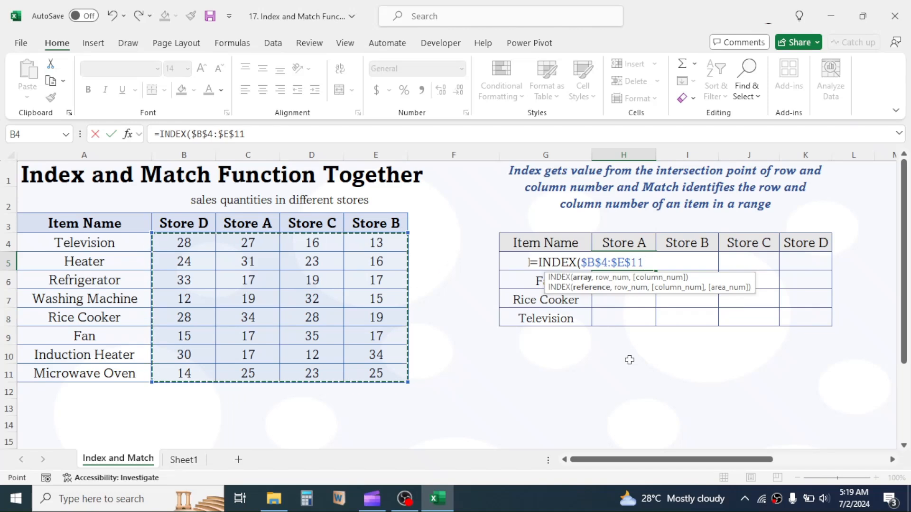
pyautogui.write(',')
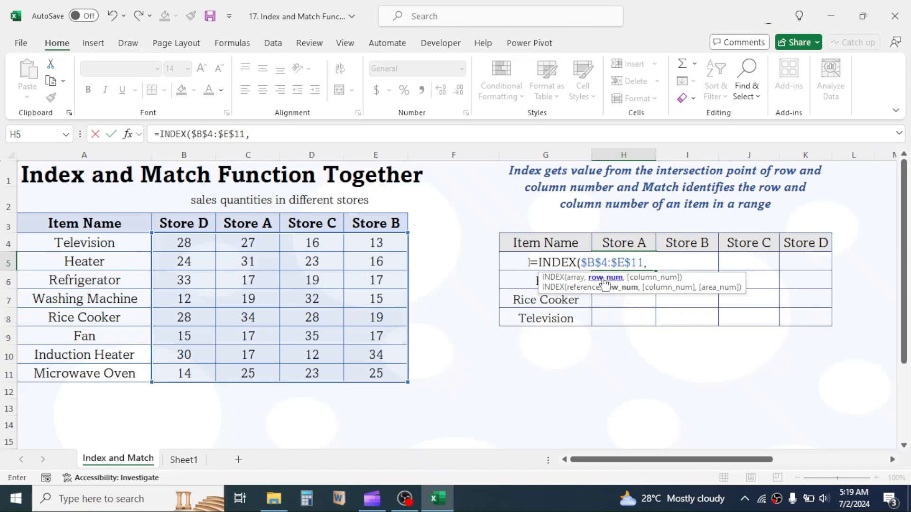
# Add MATCH($G5,$A$4:$A$11,0) as the row number argument of the INDEX formula in H5, locating the item name by exact match.
pyautogui.write('MATCH')
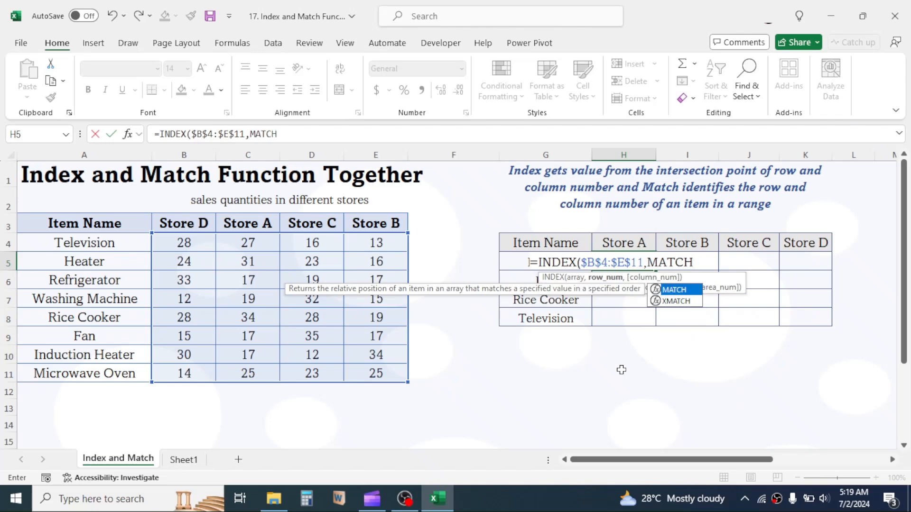
pyautogui.write('(')
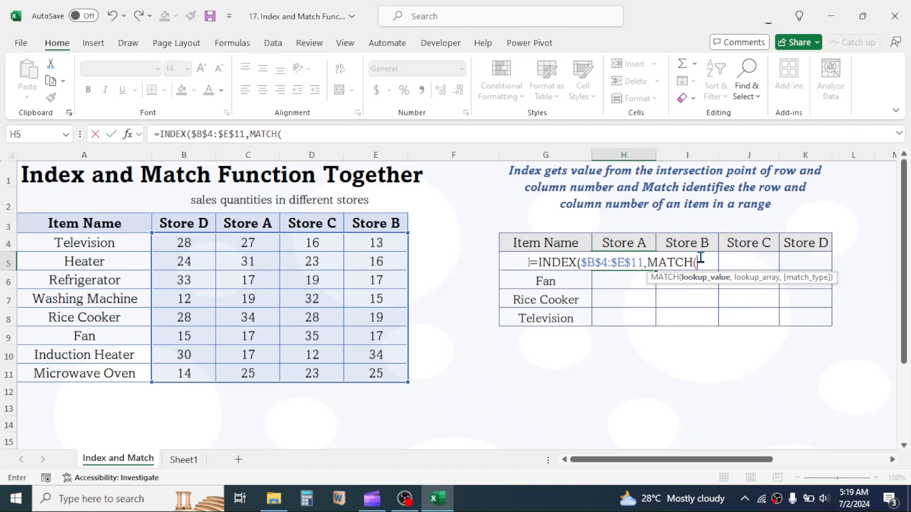
pyautogui.click(510, 262)
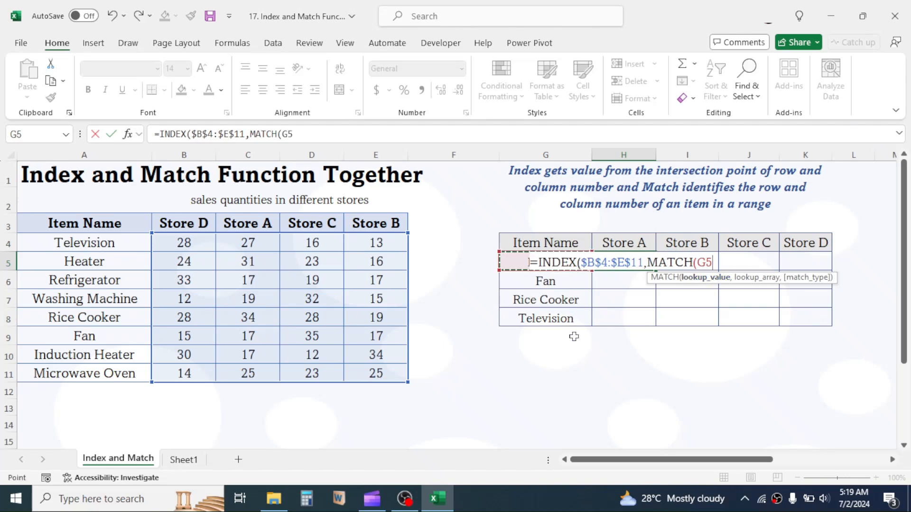
pyautogui.press('F4')
pyautogui.press('F4')
pyautogui.press('F4')
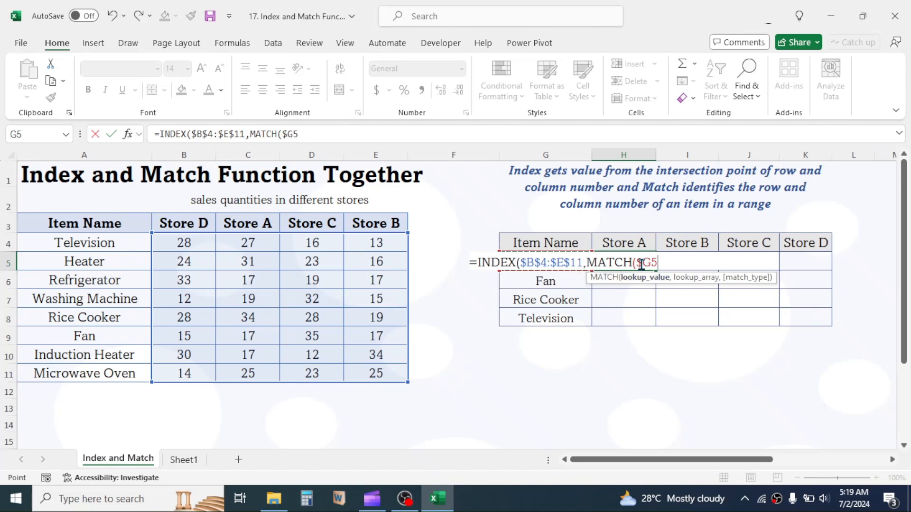
pyautogui.press('F4')
pyautogui.write(',')
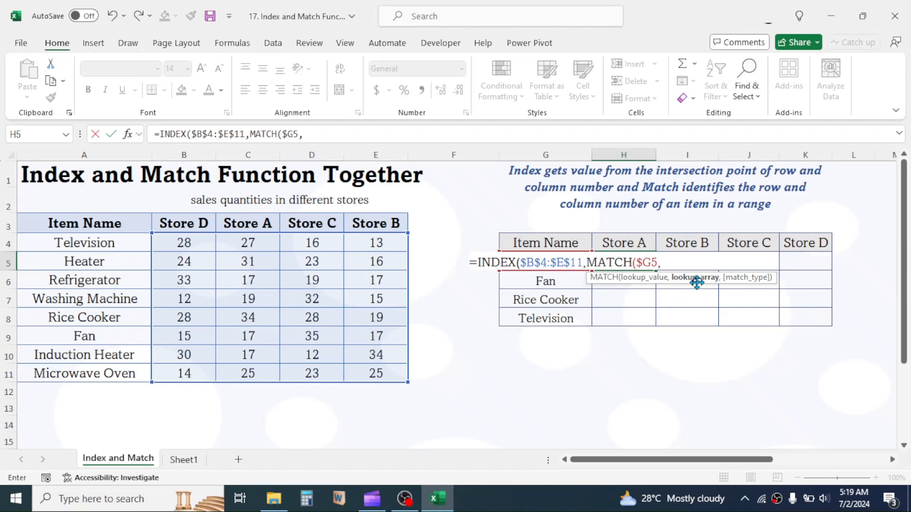
pyautogui.moveTo(107, 245); pyautogui.dragTo(102, 370)
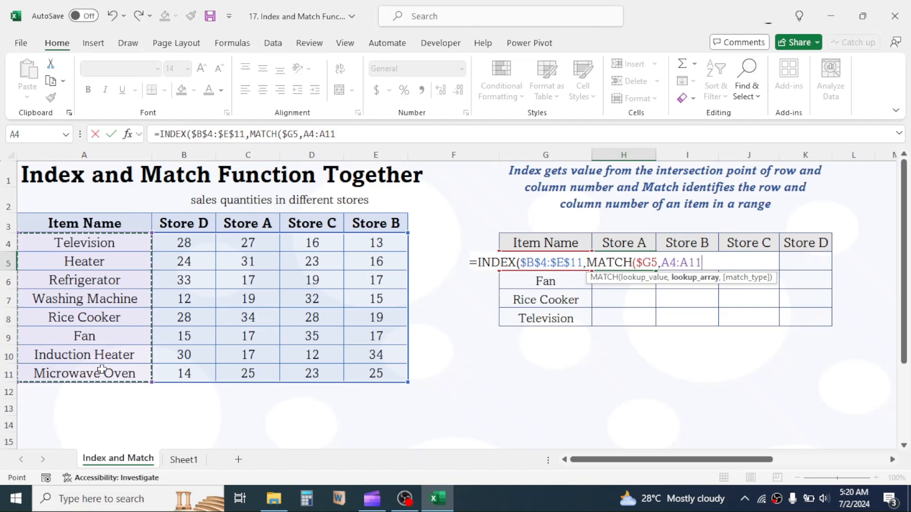
pyautogui.press('F4')
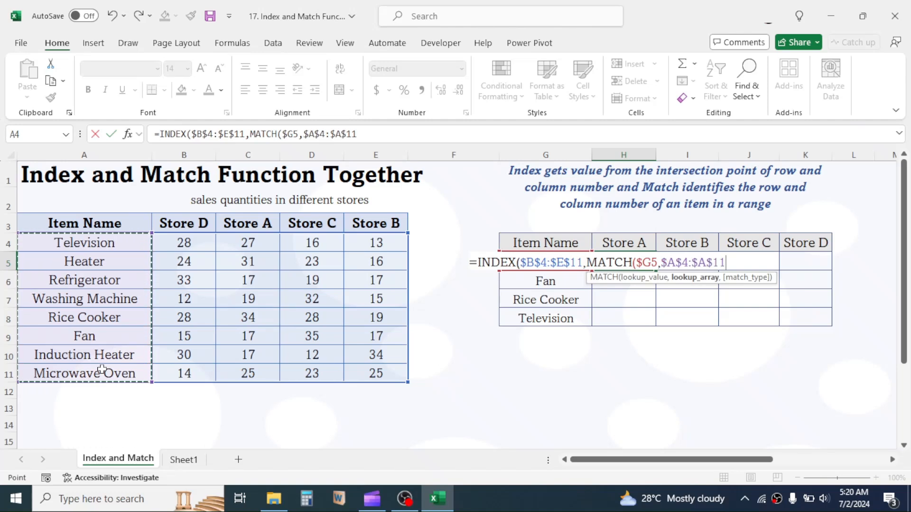
pyautogui.write(',')
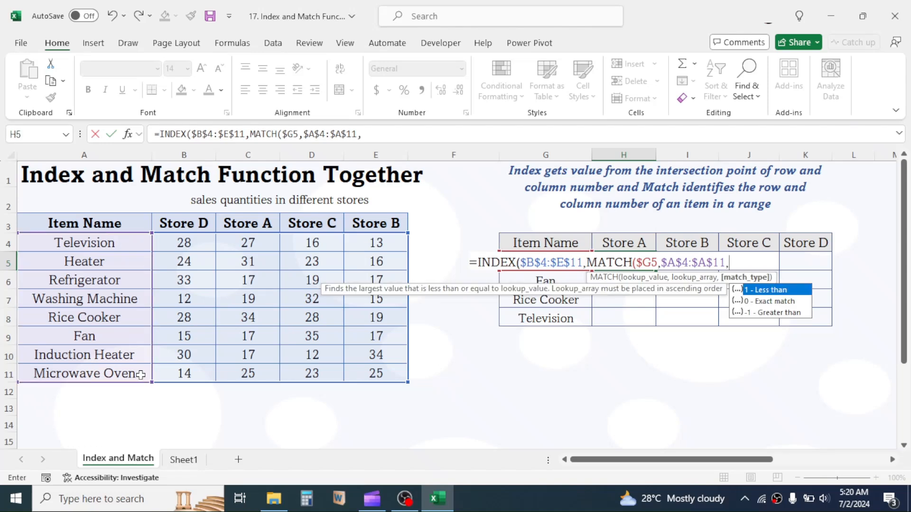
pyautogui.doubleClick(763, 302)
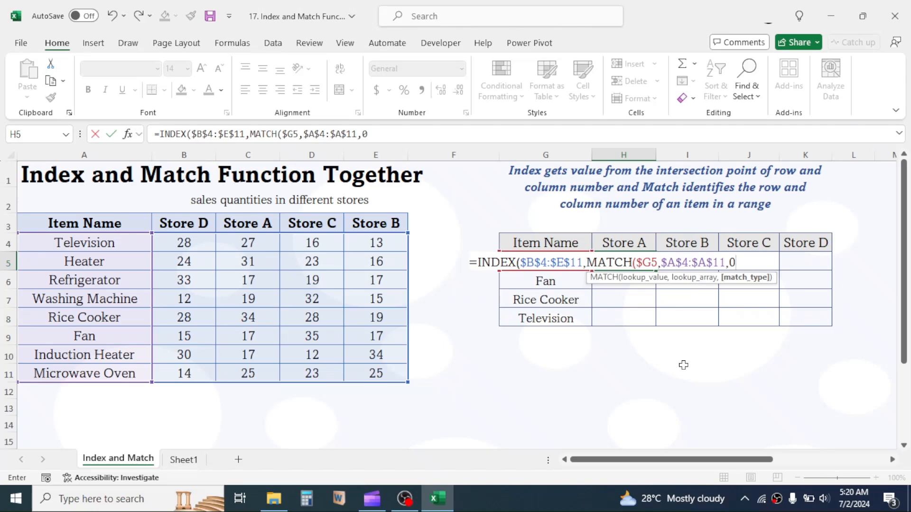
pyautogui.write(')')
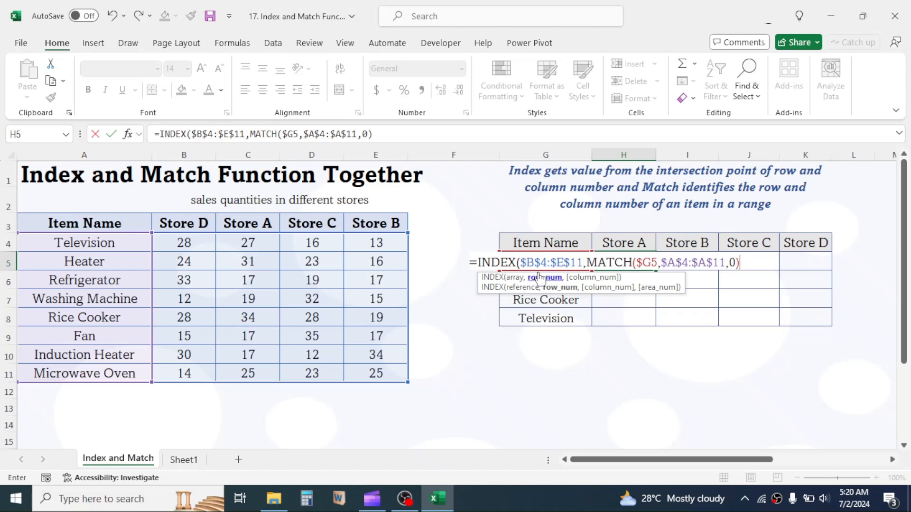
pyautogui.write(',')
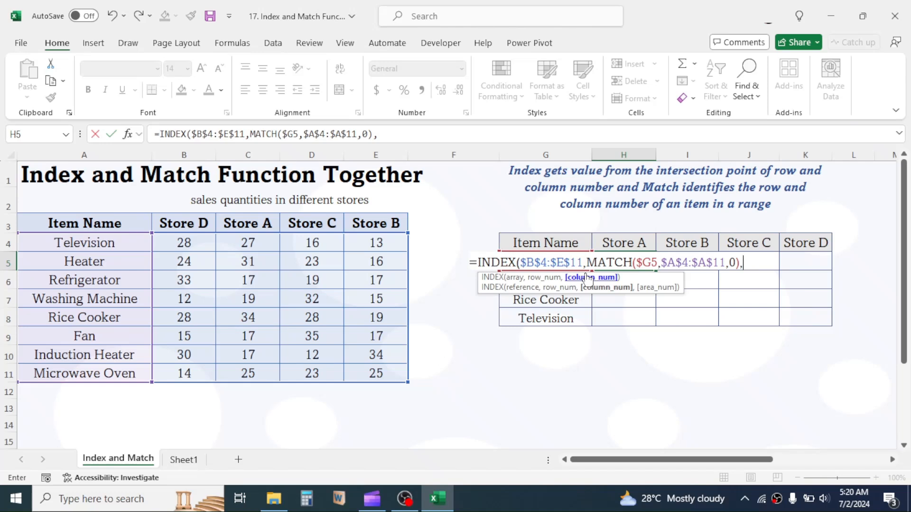
# Add MATCH(H$4,$B$3:$E$3,0) as the column number argument and enter the completed INDEX formula in H5.
pyautogui.write('MATCH')
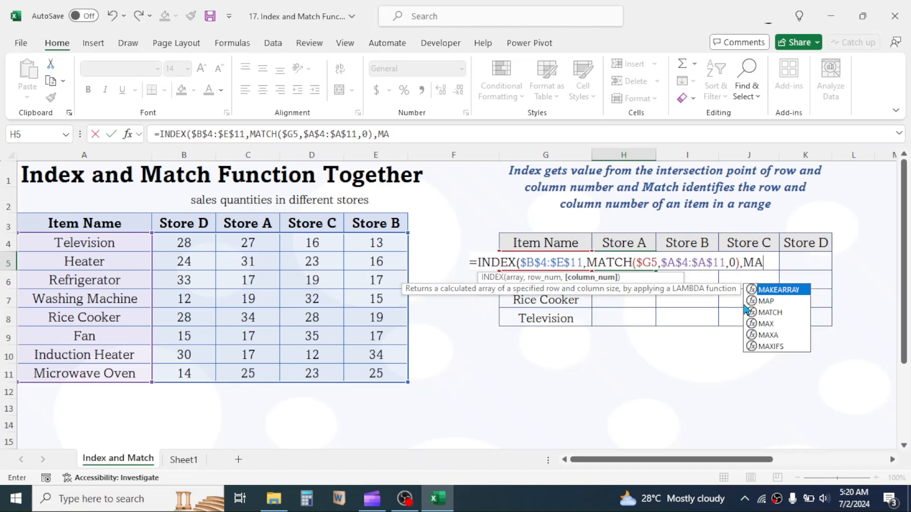
pyautogui.write('(')
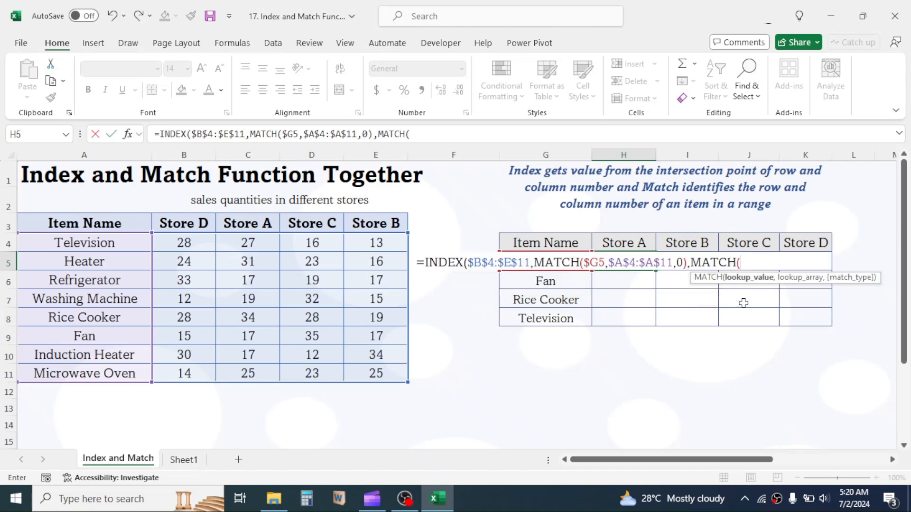
pyautogui.click(635, 242)
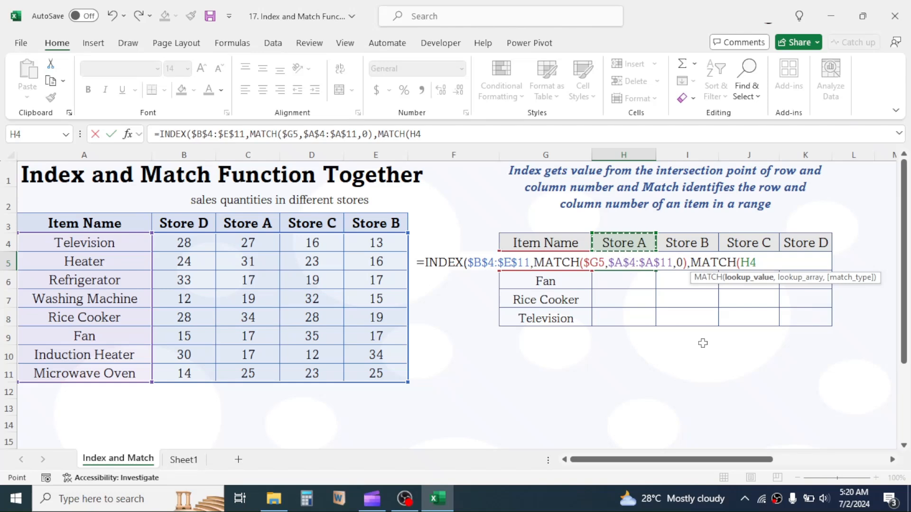
pyautogui.press('F4')
pyautogui.press('F4')
pyautogui.write(',')
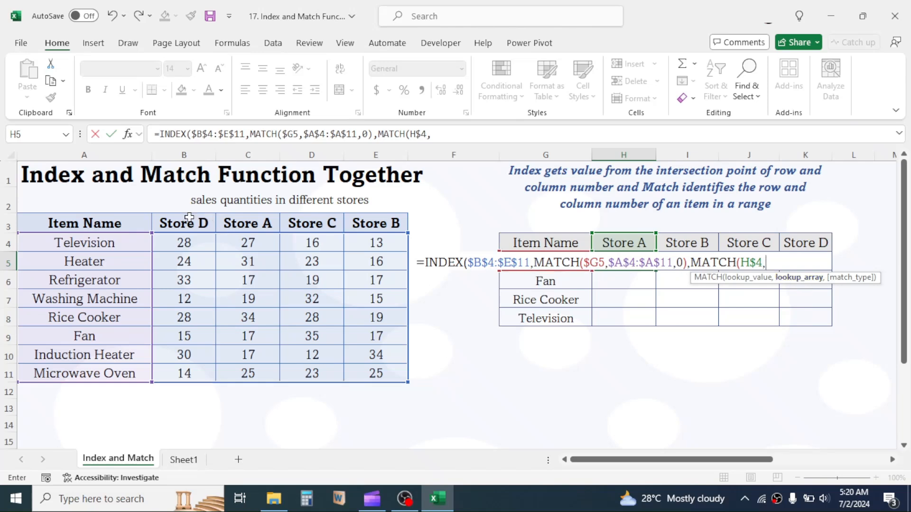
pyautogui.moveTo(189, 218); pyautogui.dragTo(375, 223)
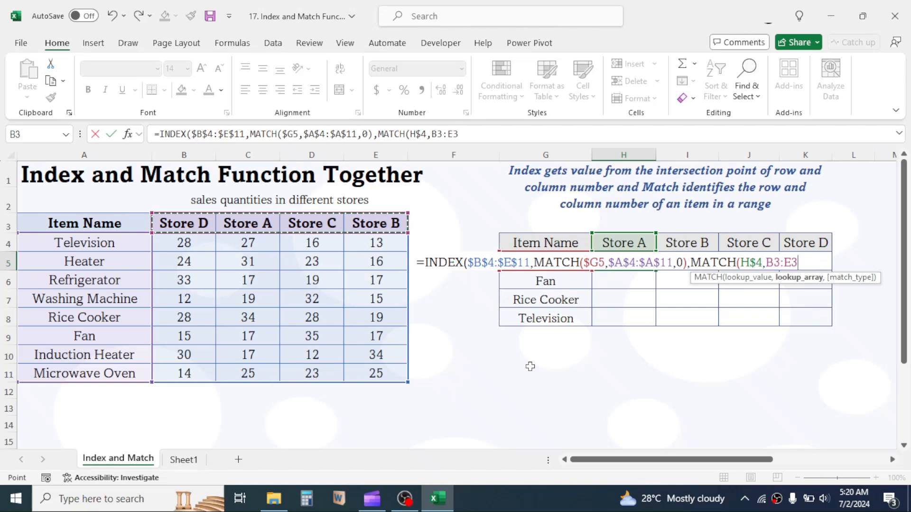
pyautogui.press('F4')
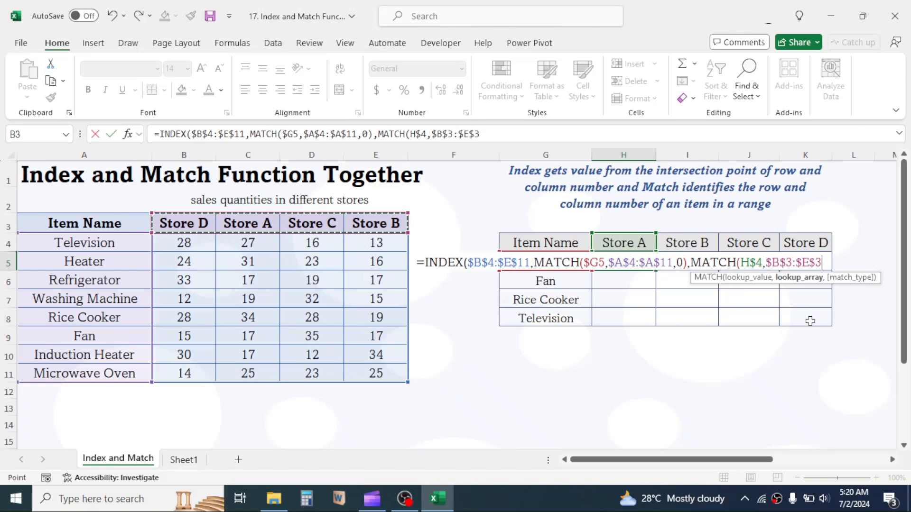
pyautogui.write(',')
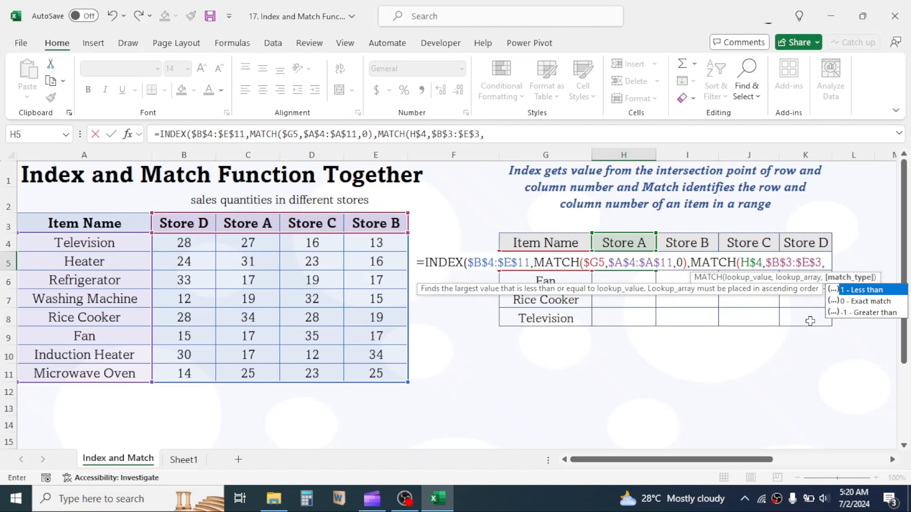
pyautogui.doubleClick(862, 302)
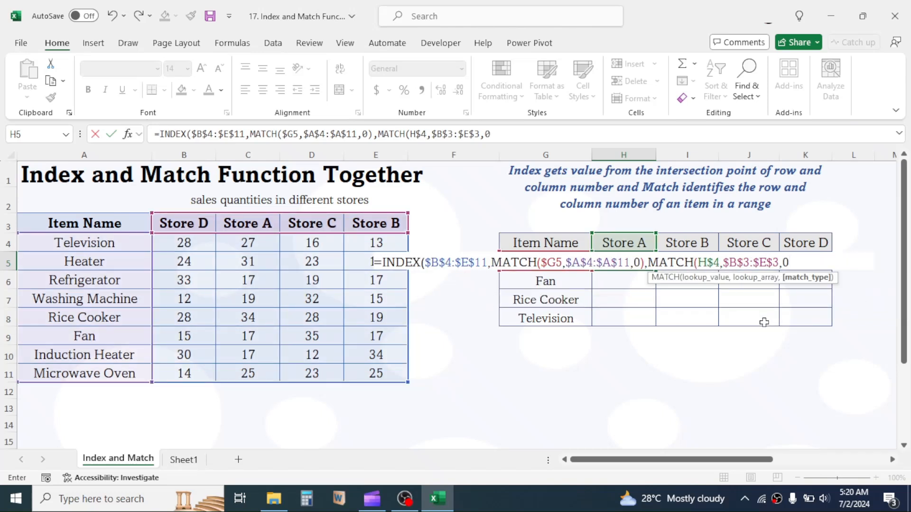
pyautogui.write(')')
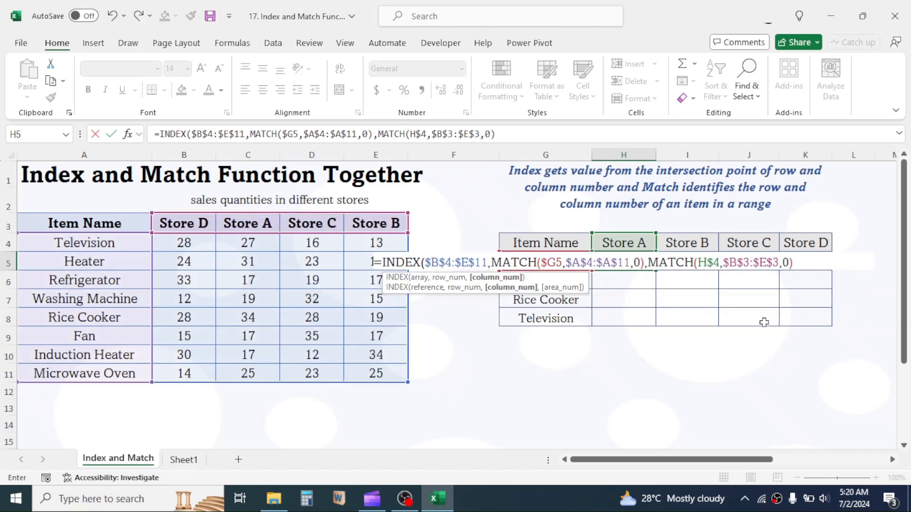
pyautogui.write(')')
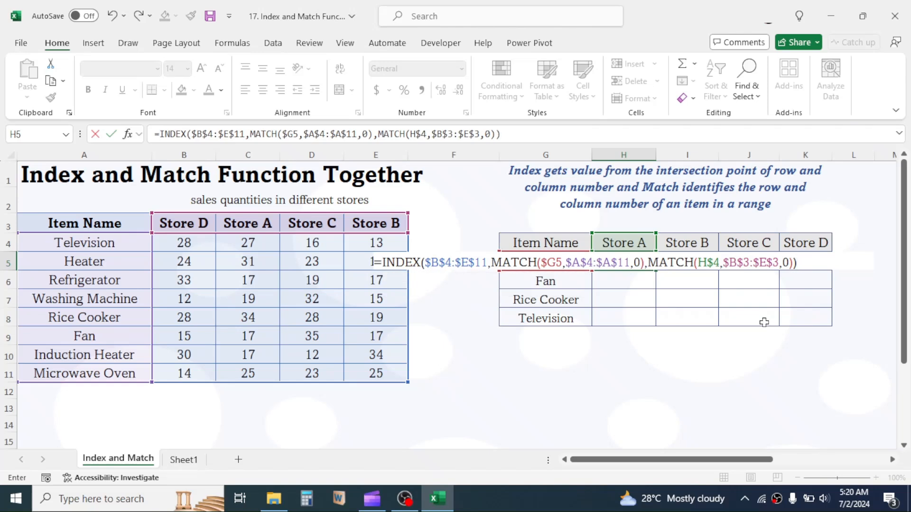
pyautogui.press('Return')
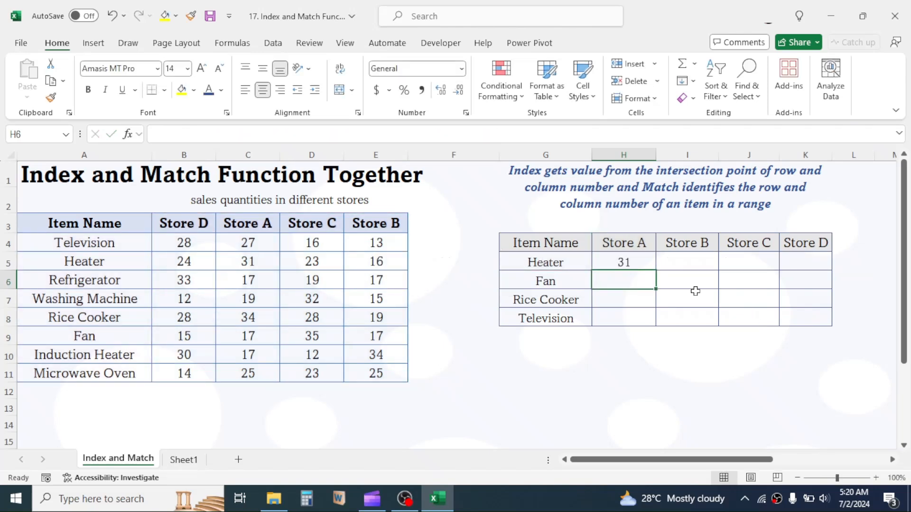
# Fill the INDEX and MATCH formula from H5 across and down the lookup table to K8.
pyautogui.click(621, 260)
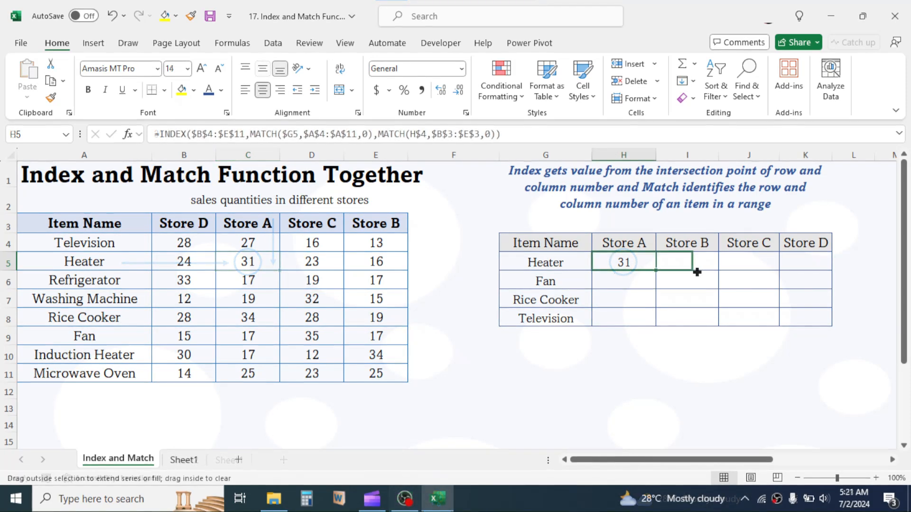
pyautogui.moveTo(696, 271)
pyautogui.mouseDown()
pyautogui.moveTo(832, 270)
pyautogui.moveTo(828, 324)
pyautogui.mouseUp()
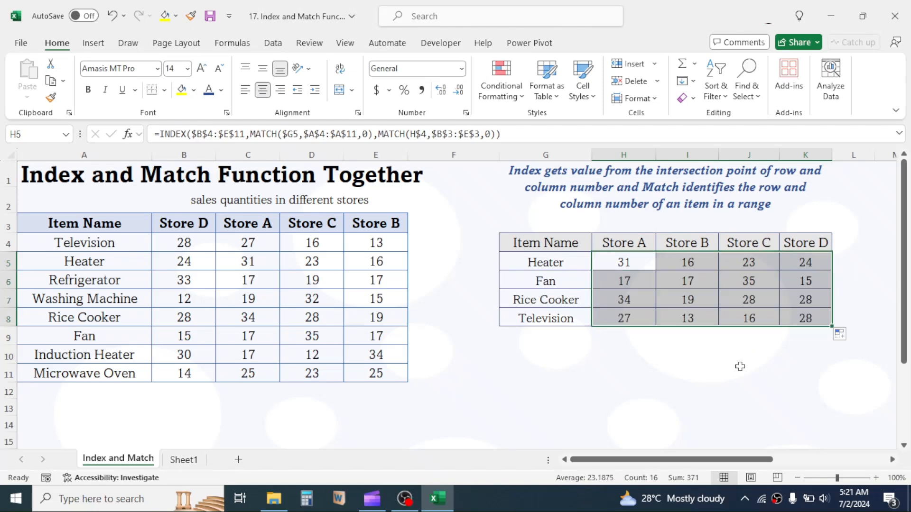
pyautogui.click(705, 365)
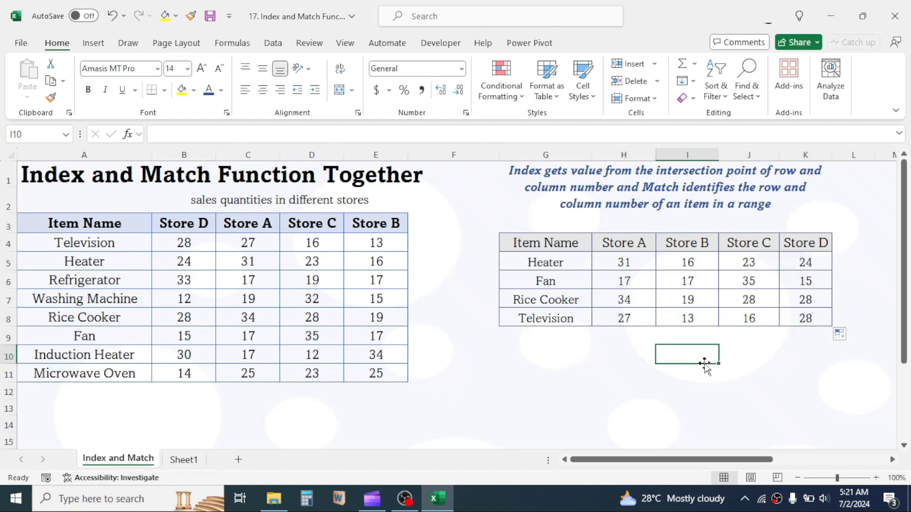